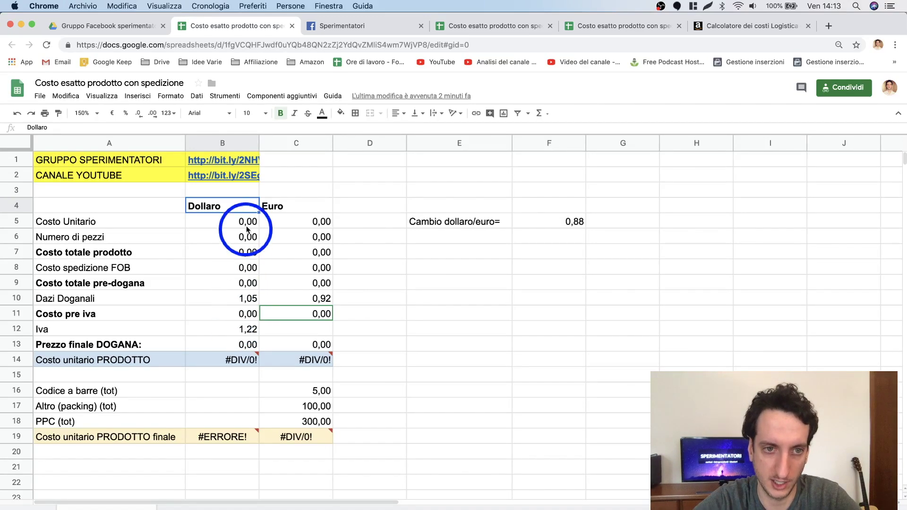
Step: Try a unit cost of 343 dollars to check the euro conversion, and clear that value
click(566, 223)
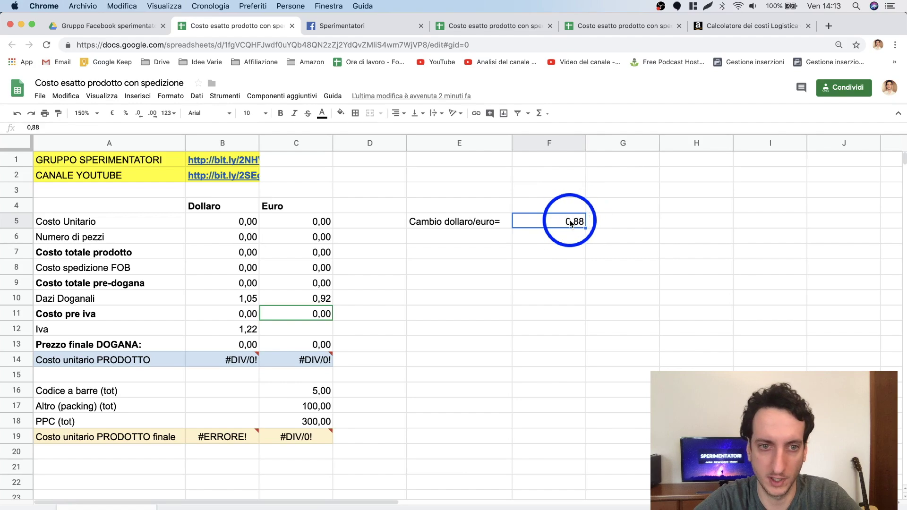
click(247, 219)
text(343)
click(322, 224)
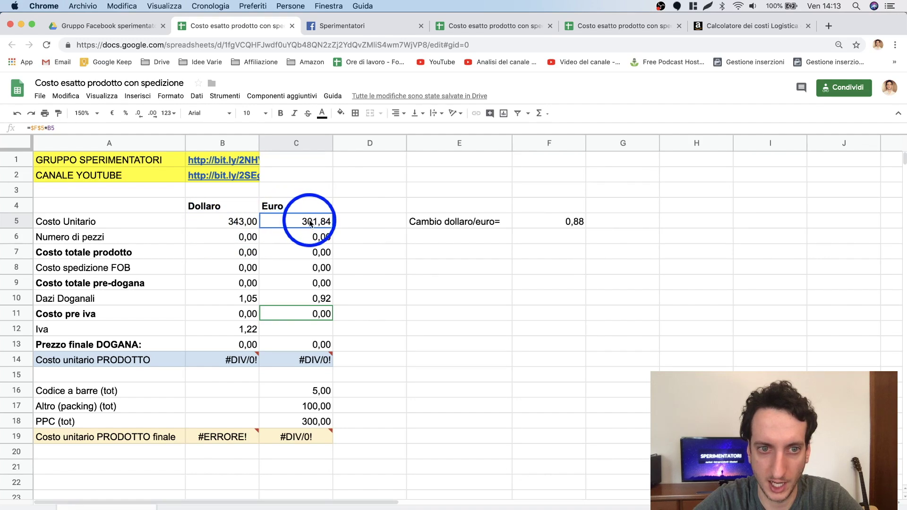
click(252, 223)
key(Delete)
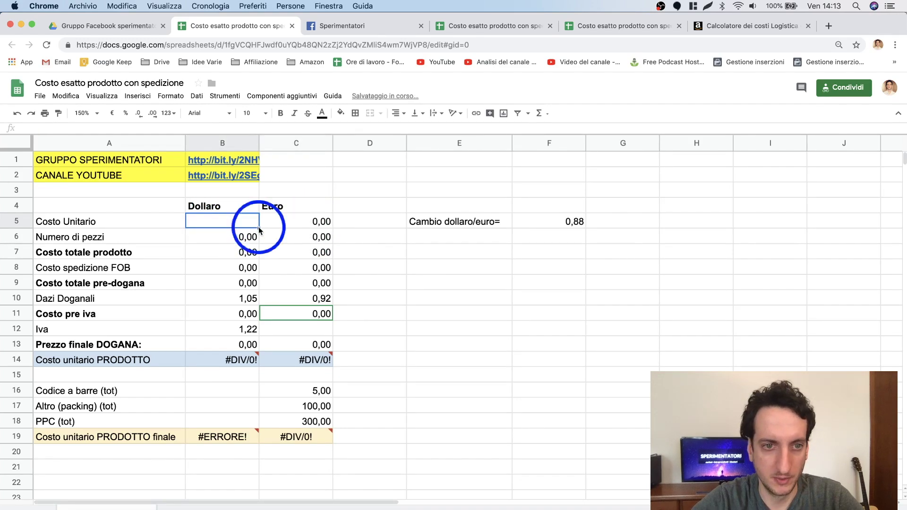
Step: Set the dollar unit cost (Costo Unitario) to 3 and the number of pieces (Numero di pezzi) to 500
click(383, 279)
click(243, 220)
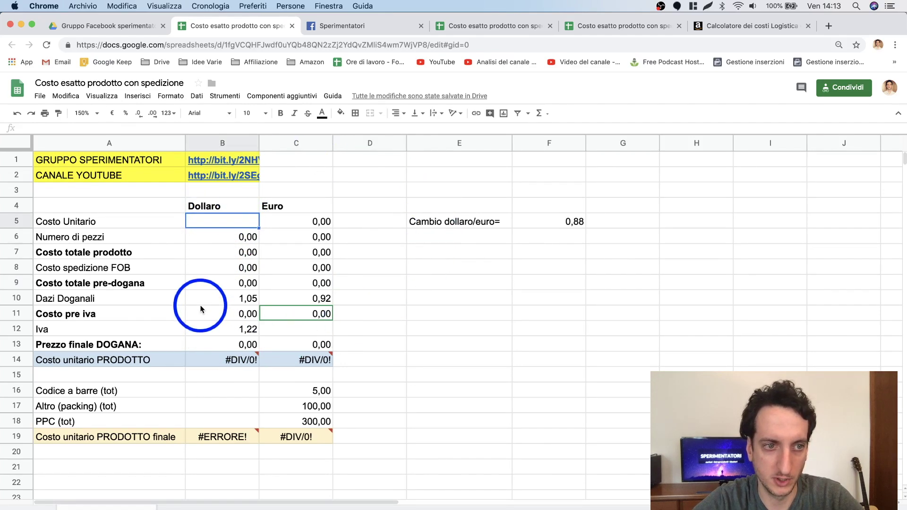
click(216, 227)
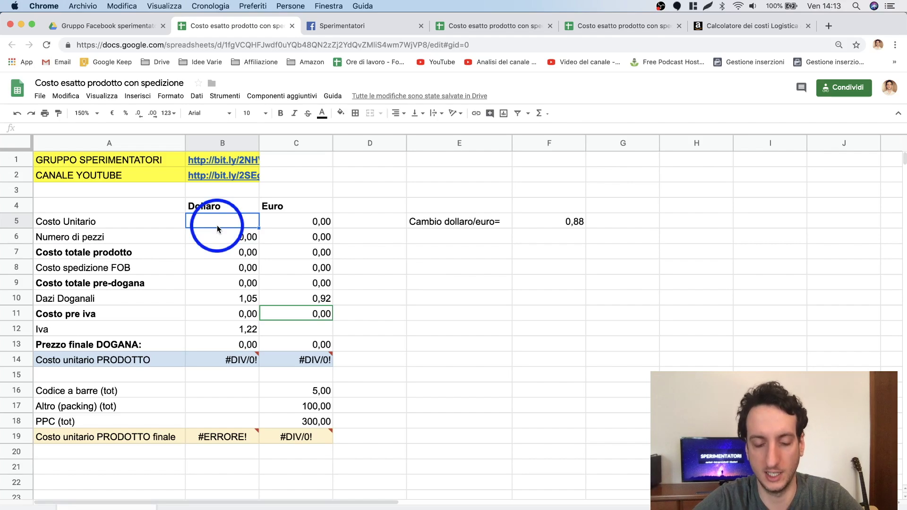
text(3)
key(Return)
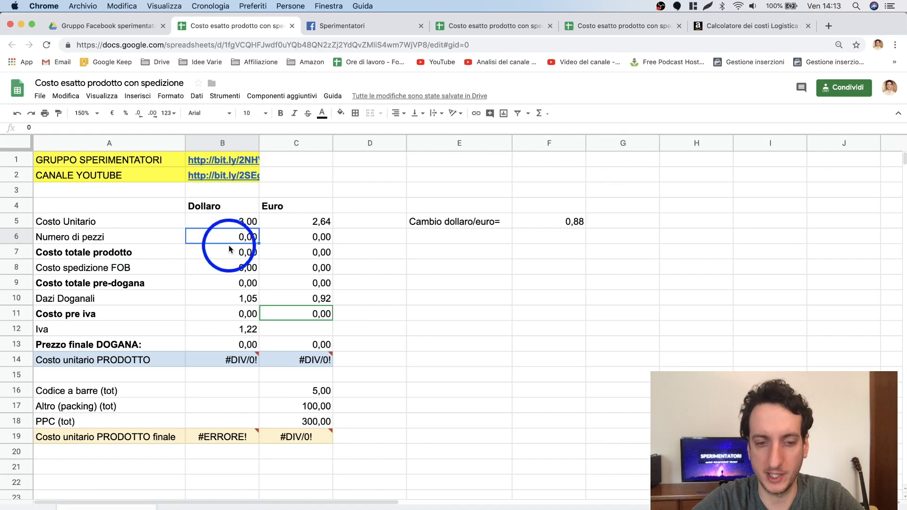
text(50)
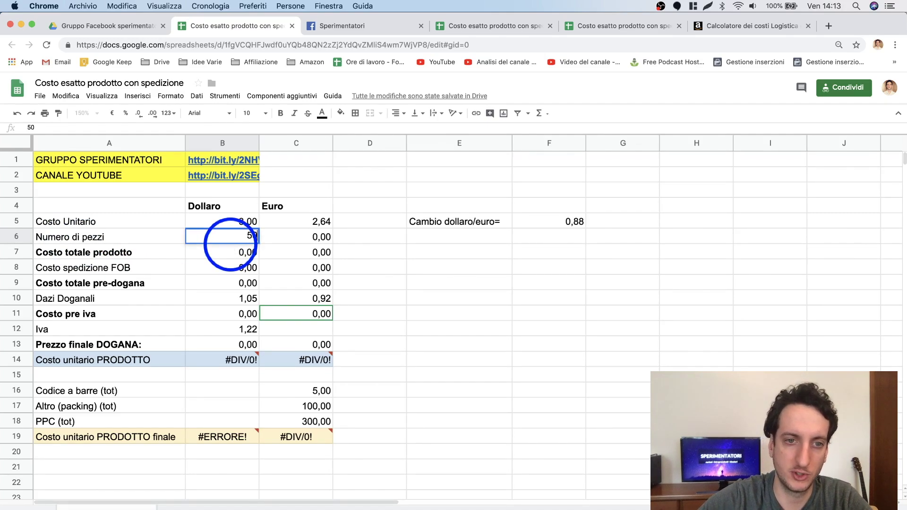
text(0)
key(Return)
click(235, 247)
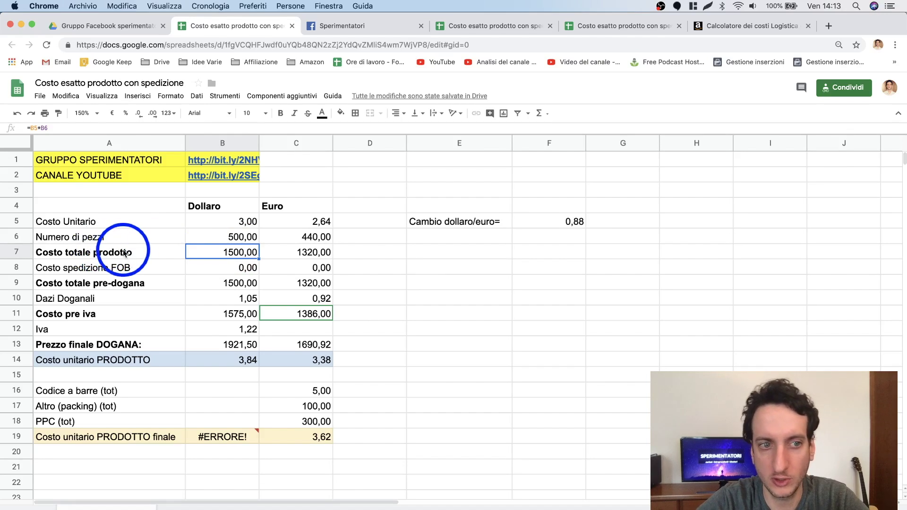
Step: Extend the "Costo totale prodotto" label with "+ Spedizione" and set the dollar FOB shipping cost to 800
click(158, 251)
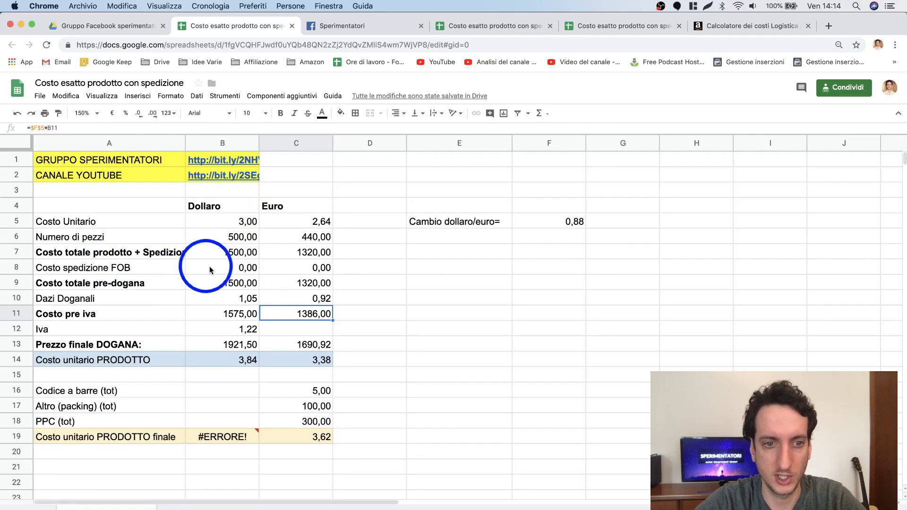
click(224, 273)
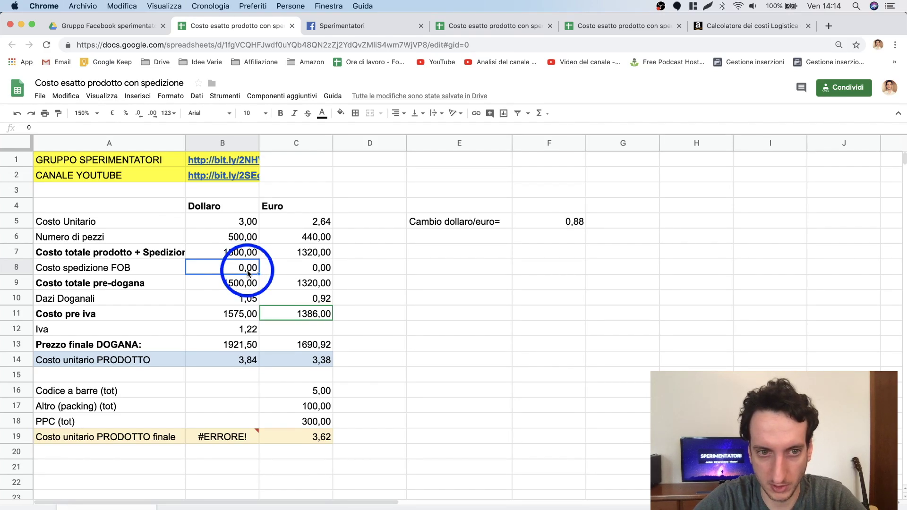
text(800)
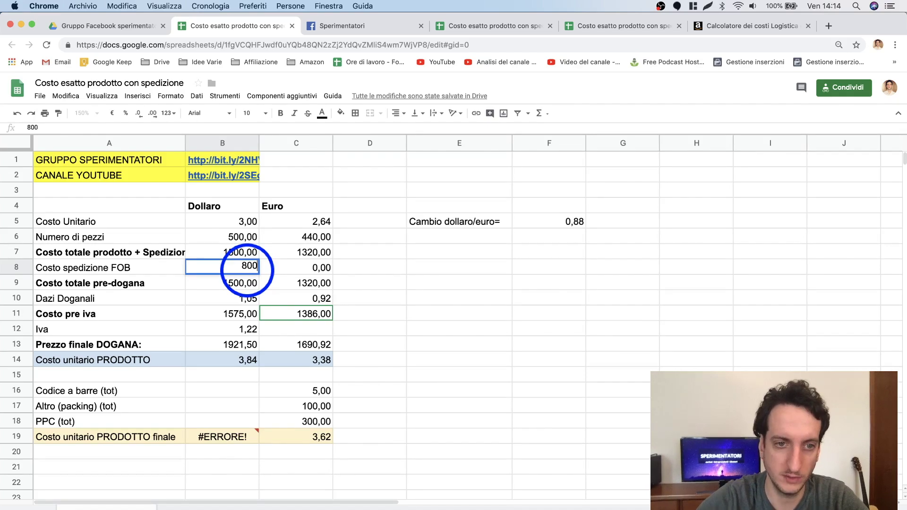
key(Return)
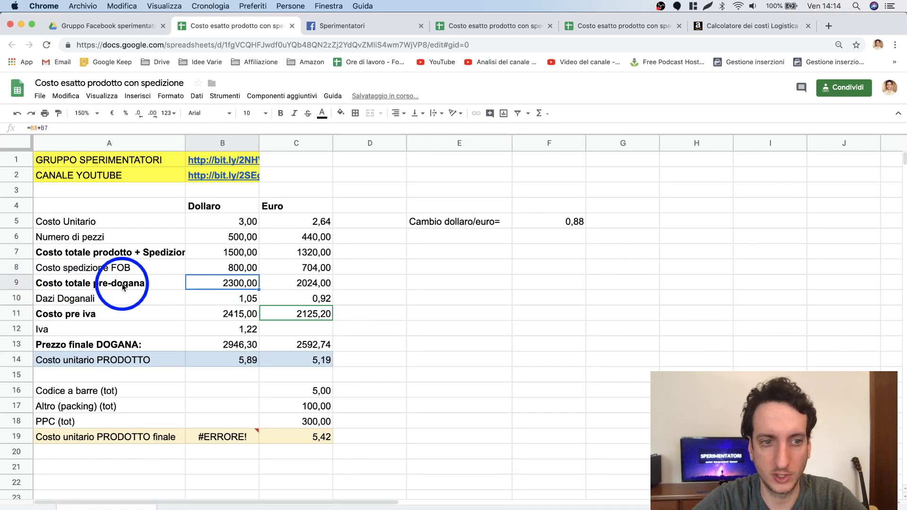
Step: Examine the dollar column's cost chain from product total and FOB shipping through customs duties and VAT to the final customs price
click(232, 255)
click(239, 269)
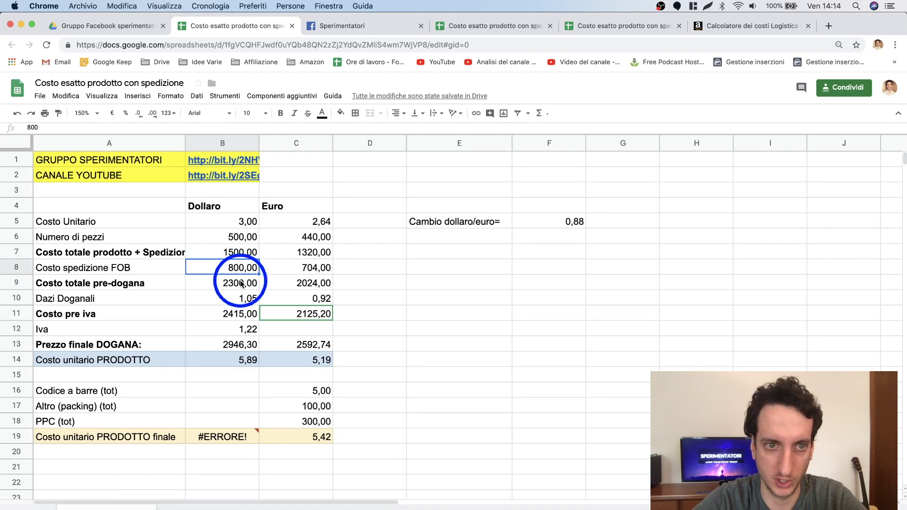
click(240, 284)
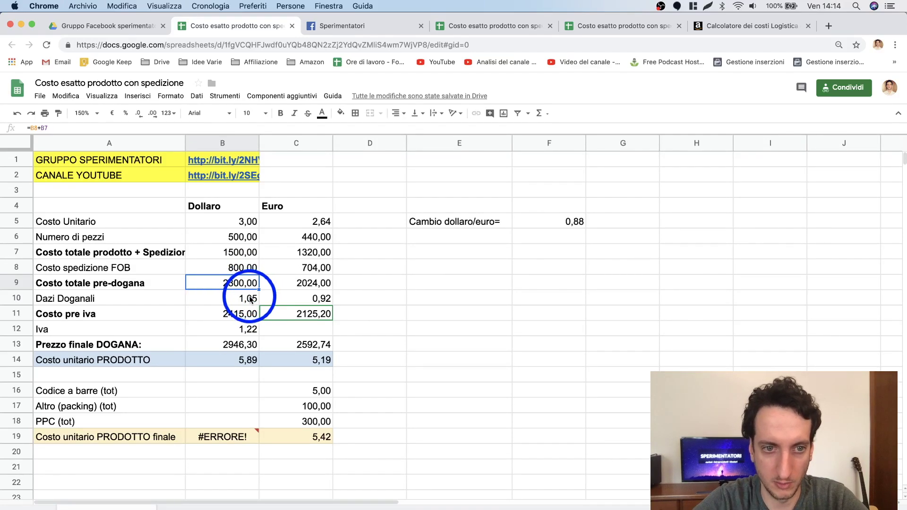
click(249, 298)
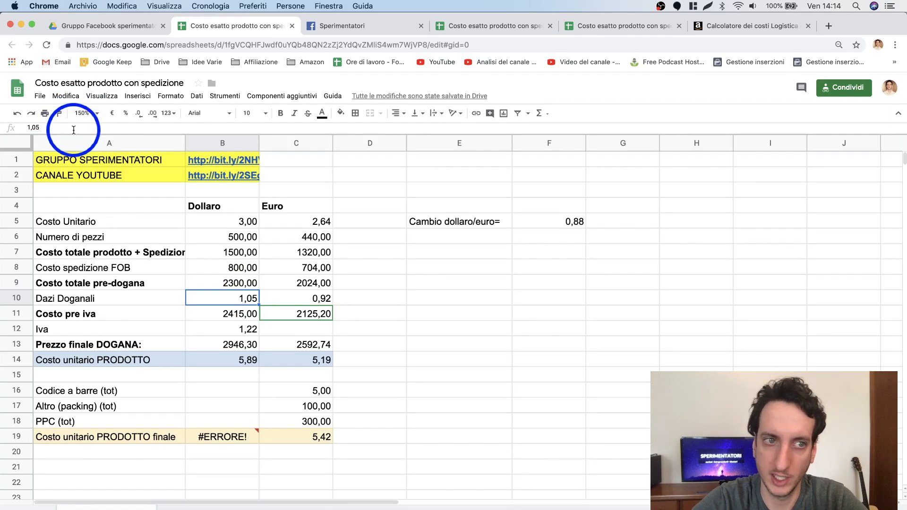
click(241, 312)
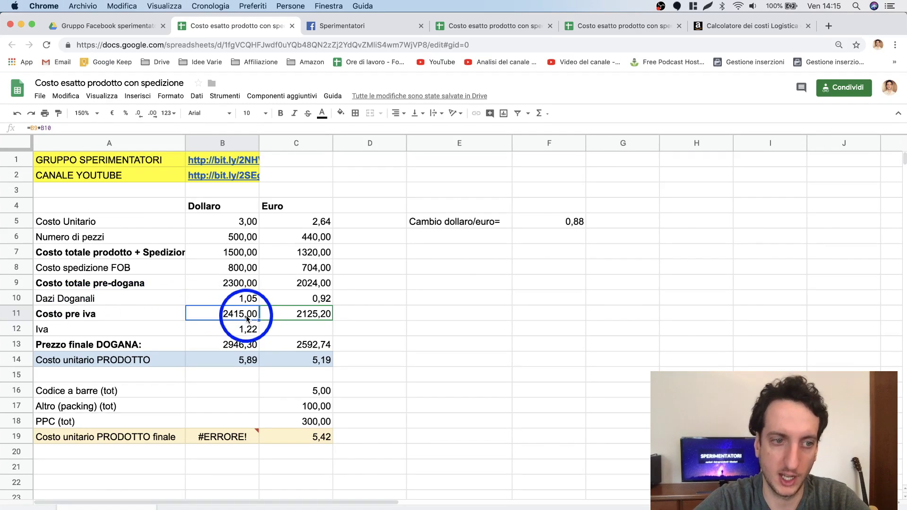
click(254, 331)
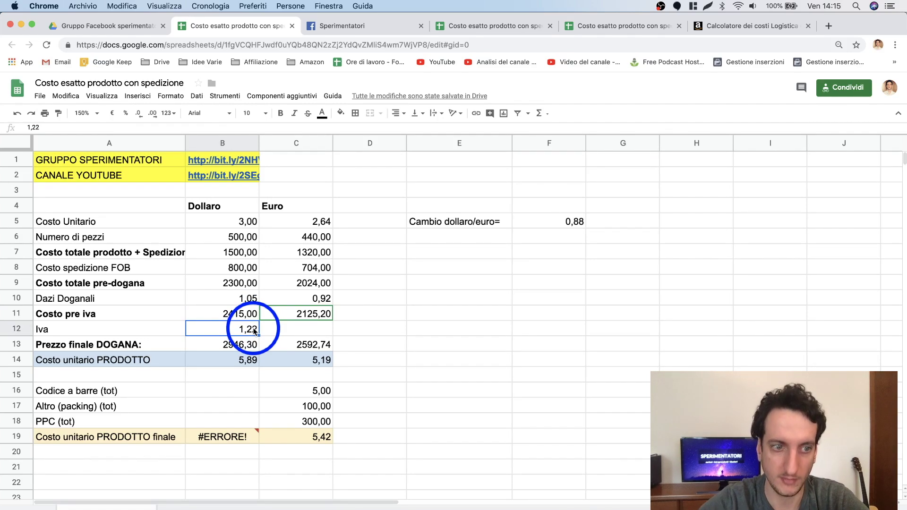
click(228, 349)
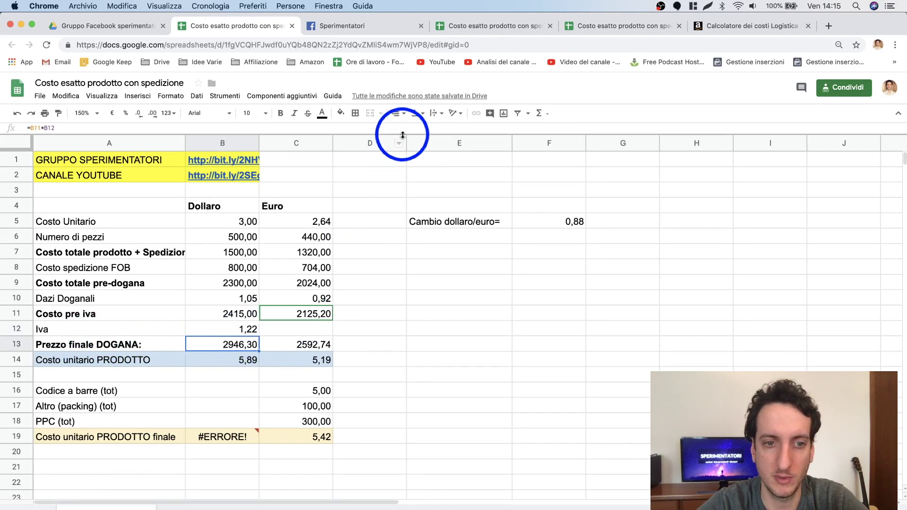
Step: Inspect the formula for the dollar unit product cost in row 14 and its conversion to euros
click(236, 361)
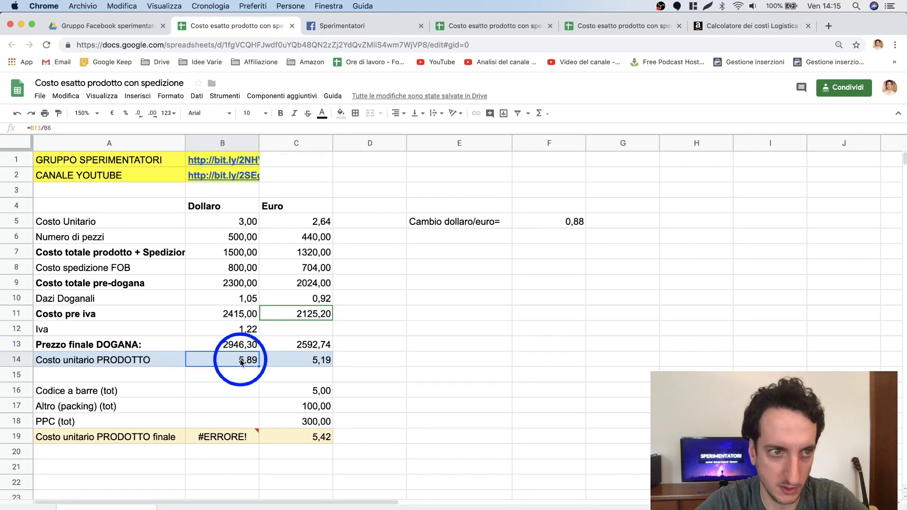
click(53, 129)
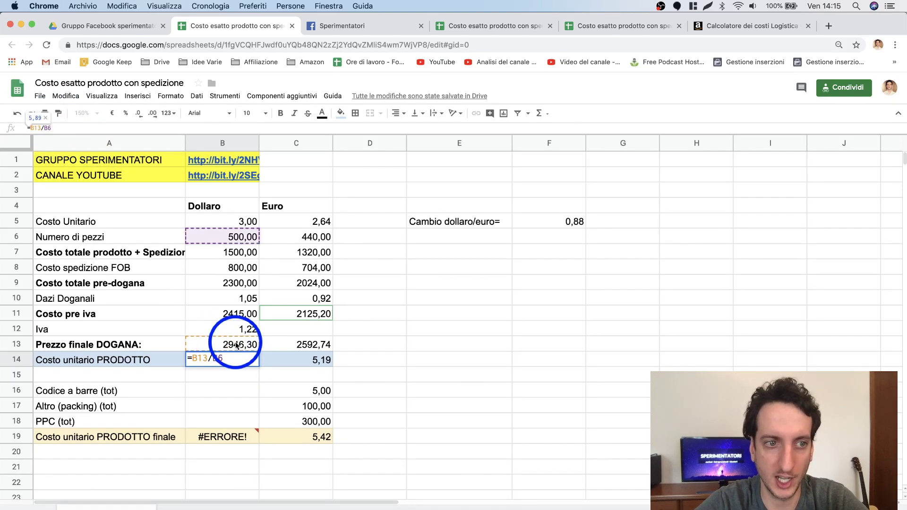
click(292, 417)
click(235, 359)
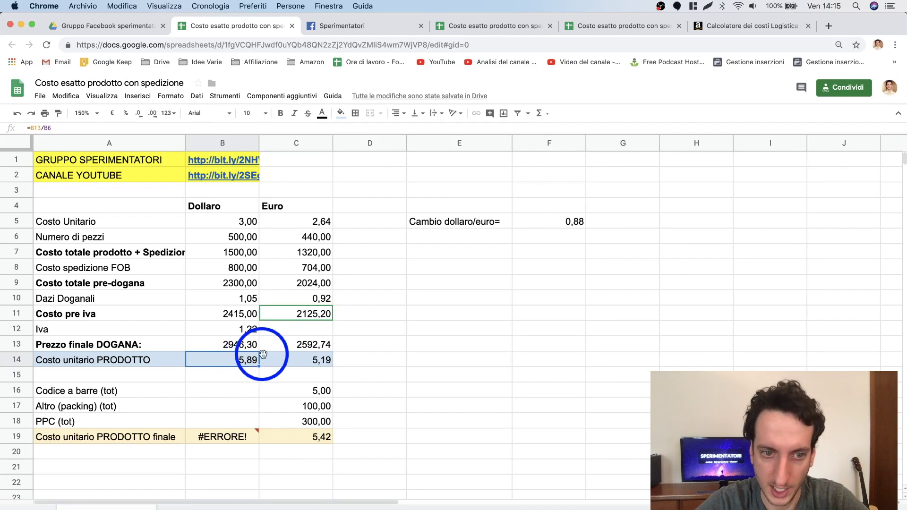
click(314, 361)
click(326, 363)
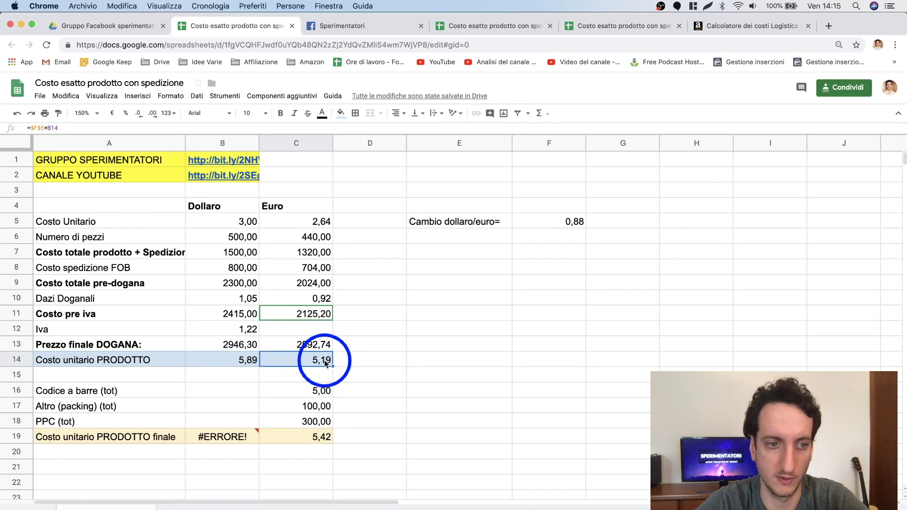
Step: Review the additional total costs for barcode, packing and PPC in rows 16 to 18, in both currency columns
drag(114, 390, 119, 426)
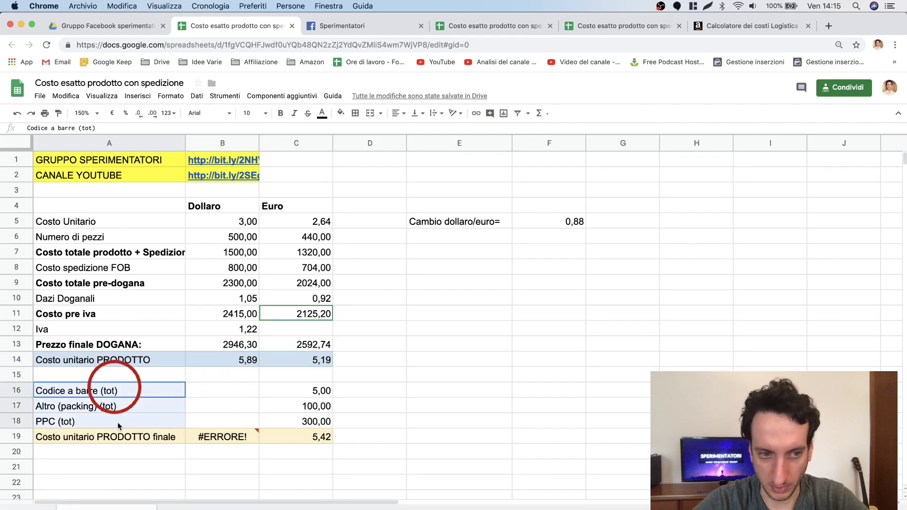
click(304, 387)
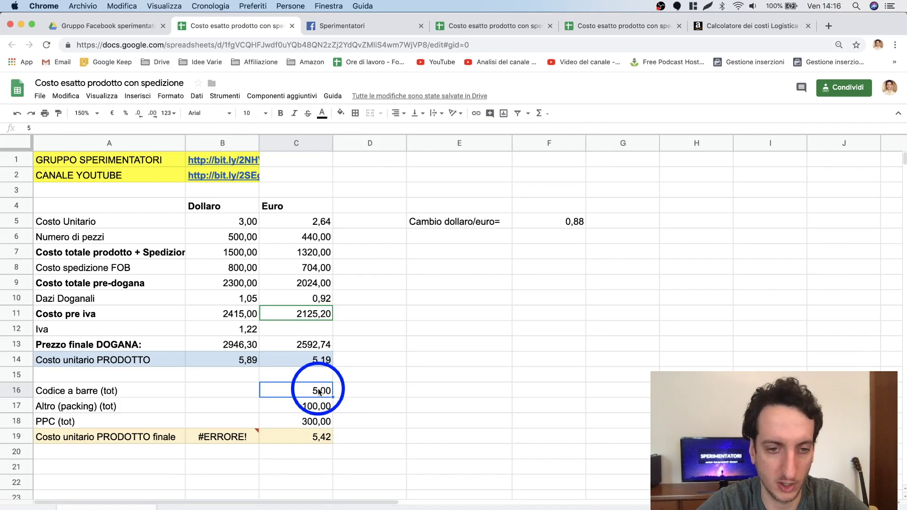
click(311, 411)
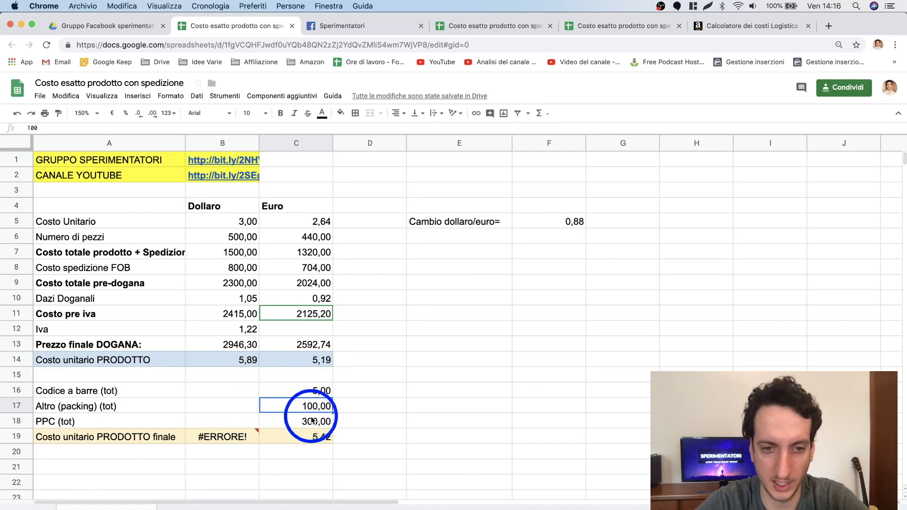
click(313, 422)
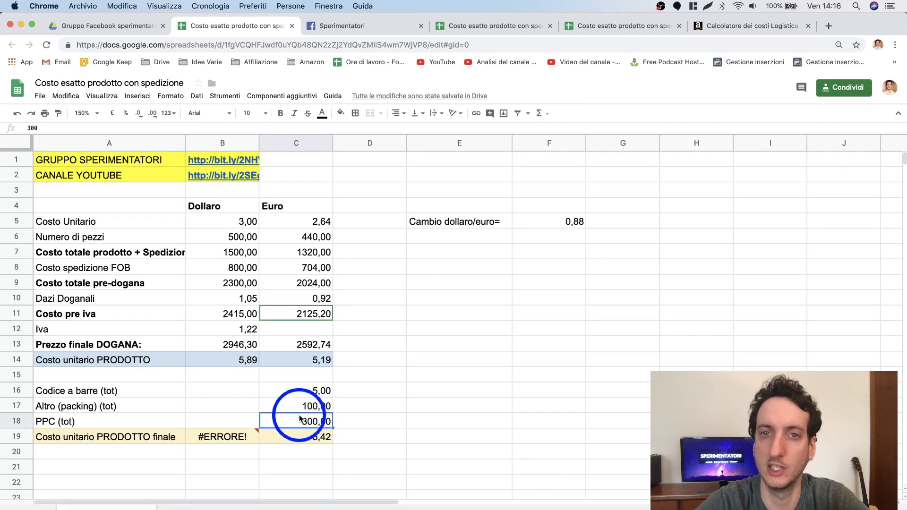
drag(310, 390, 304, 416)
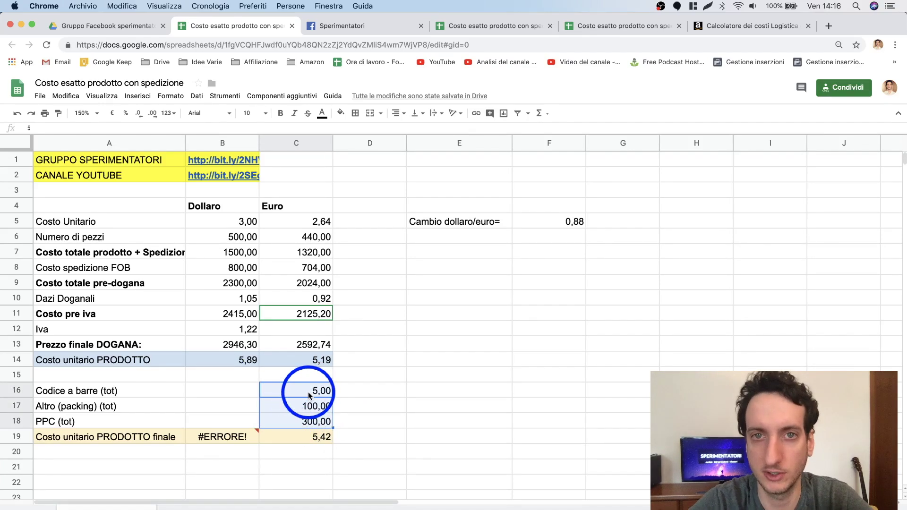
click(235, 385)
drag(236, 386, 243, 420)
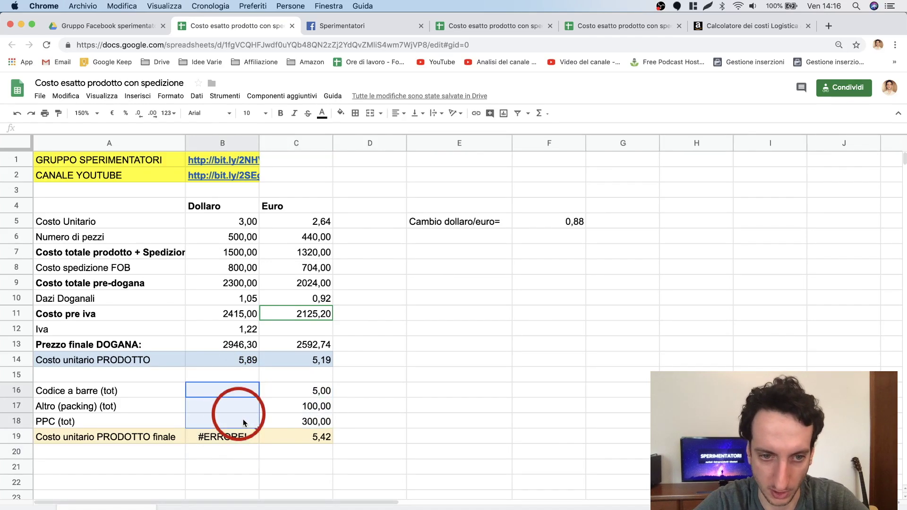
click(310, 390)
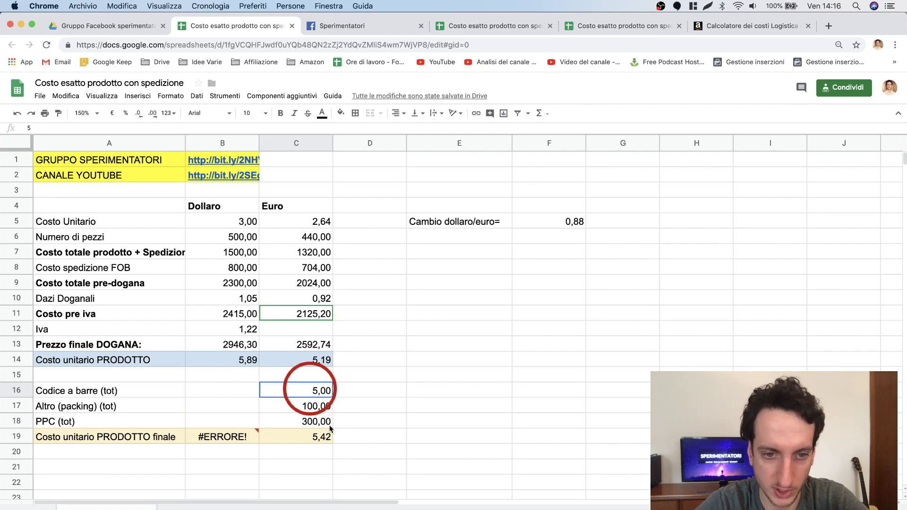
Step: Compare the final unit product cost in euros with the unit product cost before the additional expenses
click(318, 438)
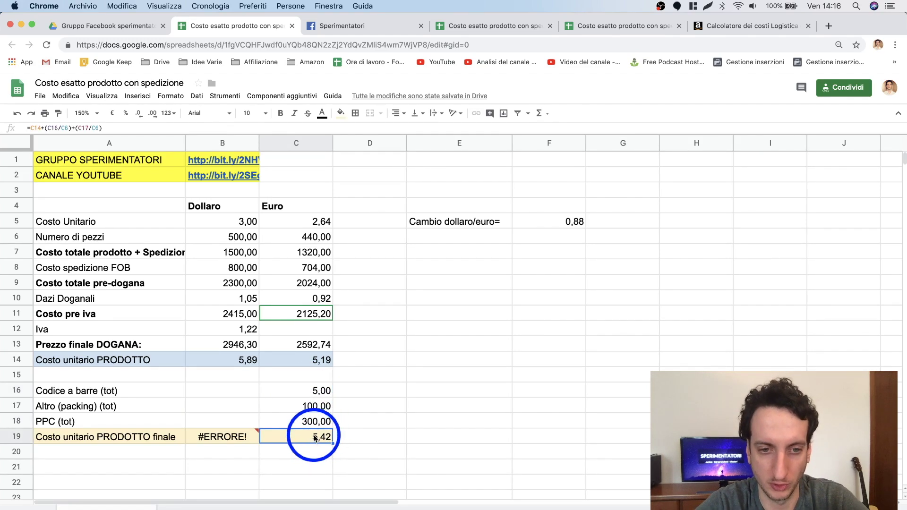
click(315, 362)
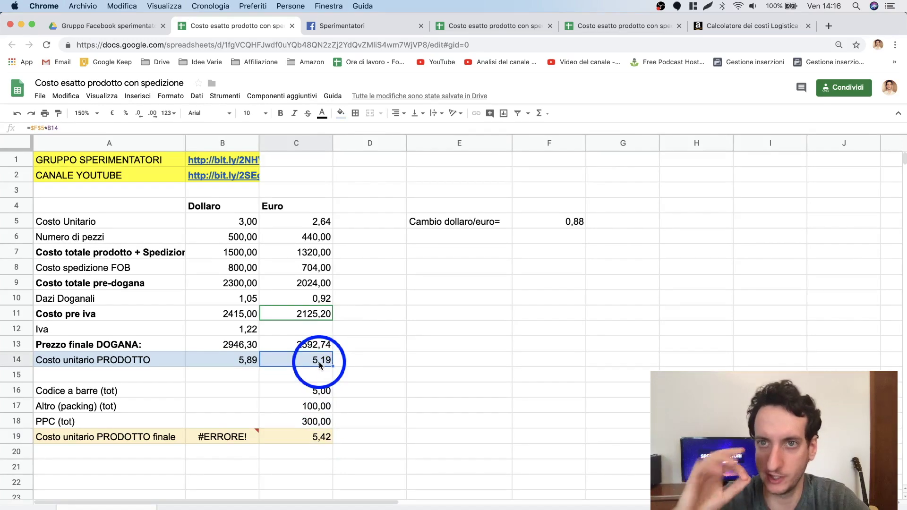
click(314, 435)
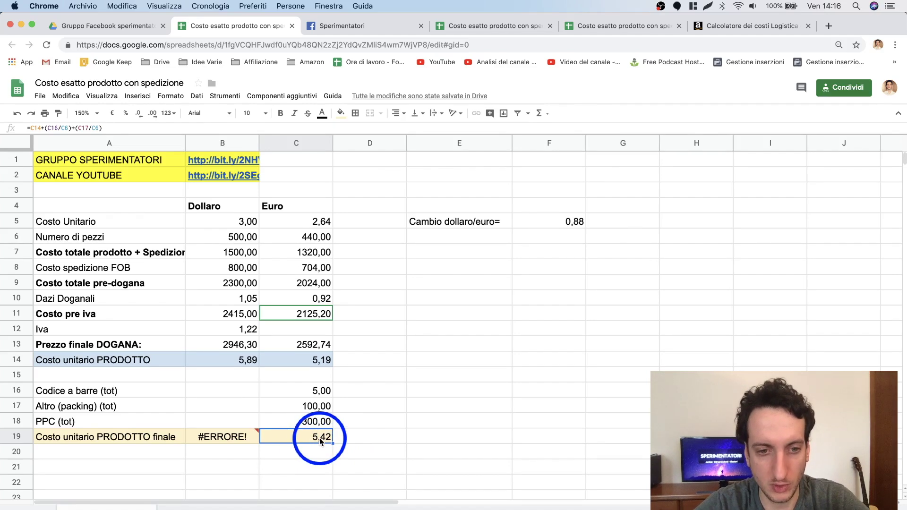
Step: Switch to the Amazon logistics cost calculator and examine the Duracell battery product's ASIN and its cost fields
click(735, 30)
scroll(340, 228, up, 5)
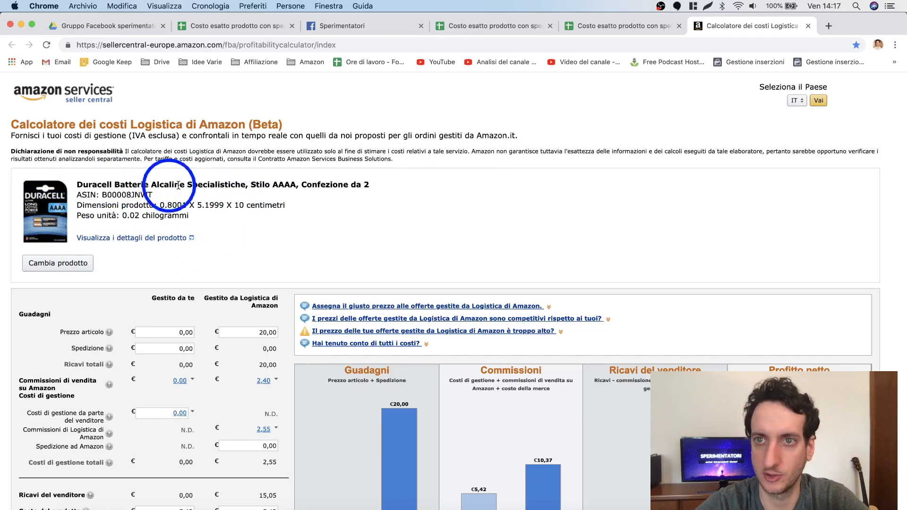
double_click(123, 195)
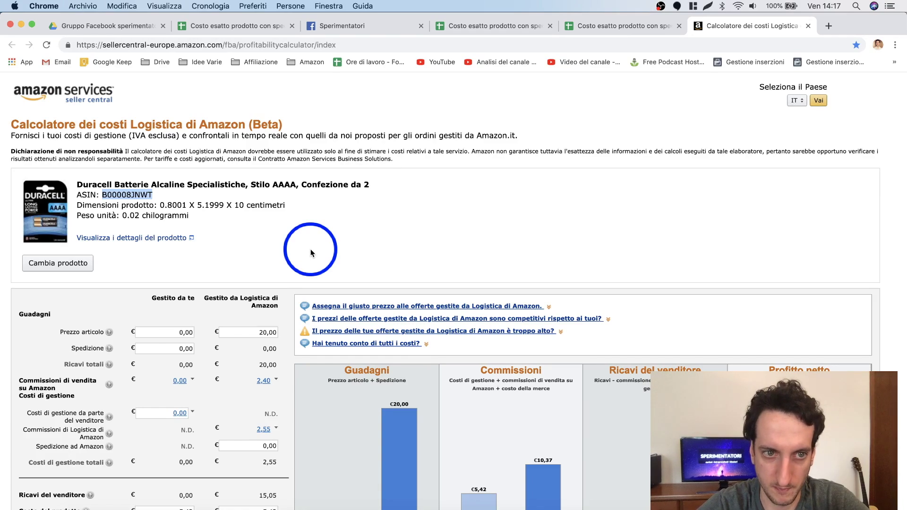
scroll(311, 253, down, 2)
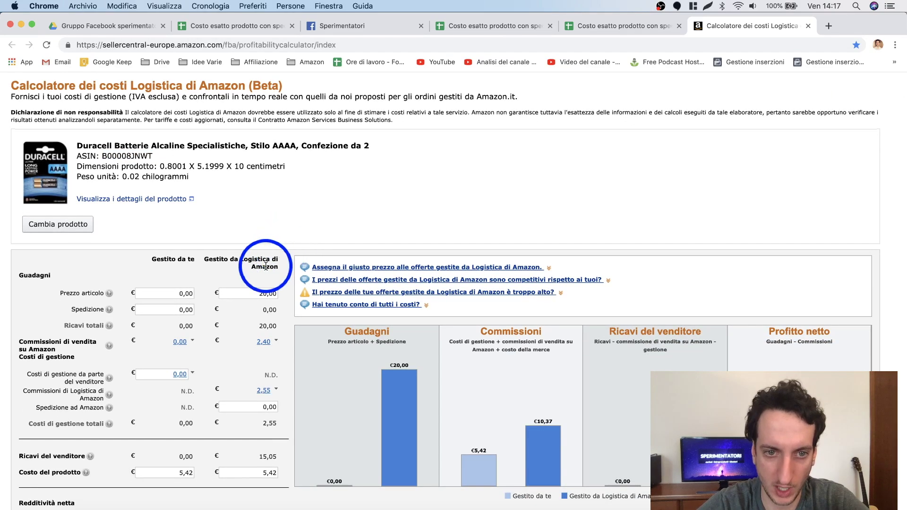
Step: Review the item price field for the Amazon-fulfilled offer and read its help note
scroll(260, 265, down, 1)
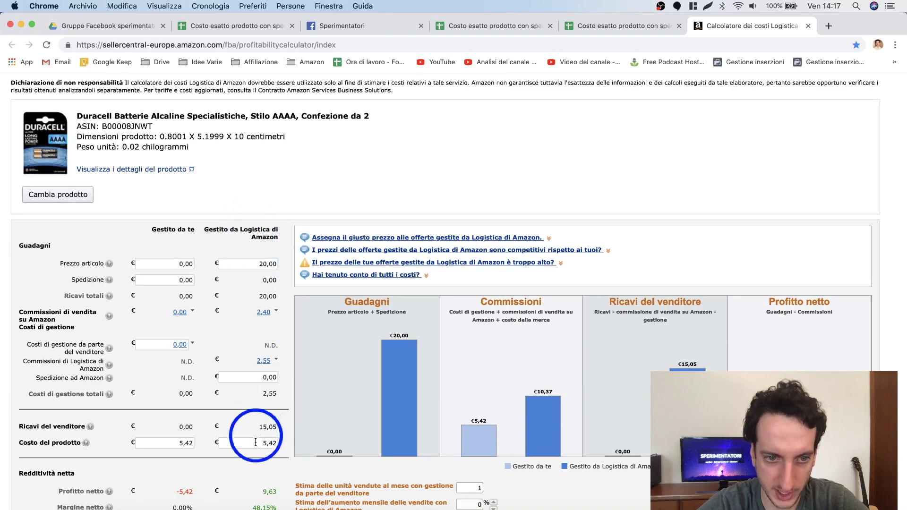
click(92, 257)
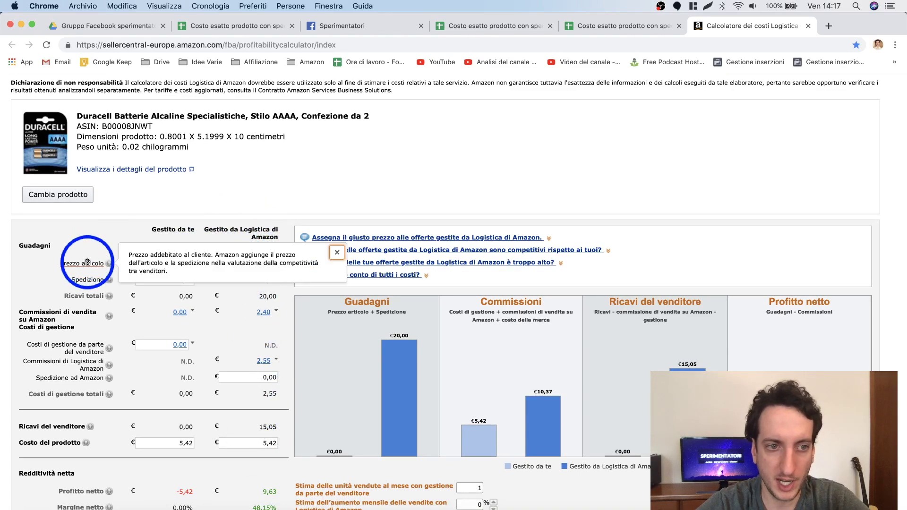
click(337, 254)
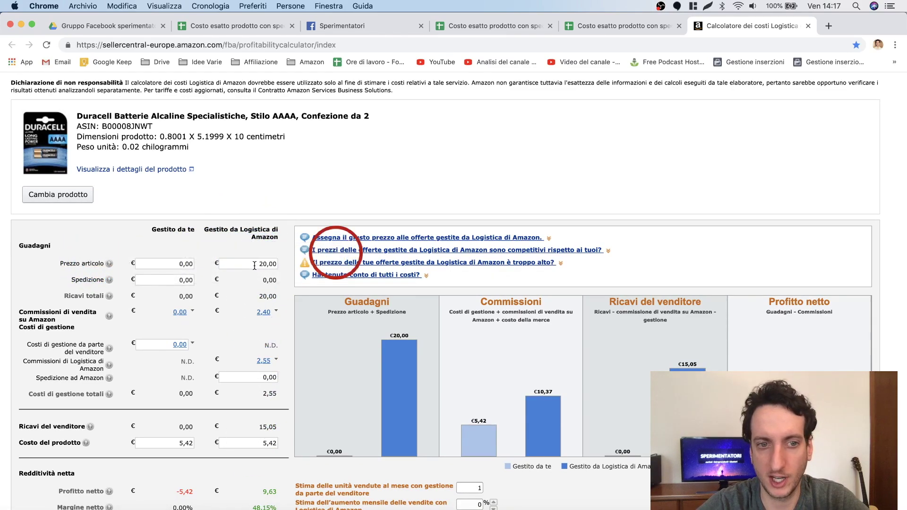
double_click(262, 264)
double_click(261, 264)
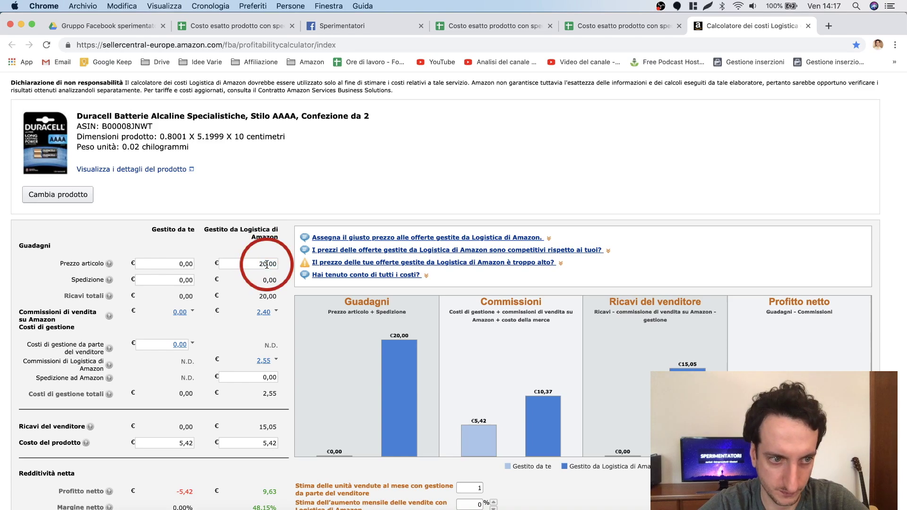
Step: Enter 5,42 as the product cost for the Amazon-fulfilled offer and calculate the results
scroll(268, 268, down, 1)
click(342, 322)
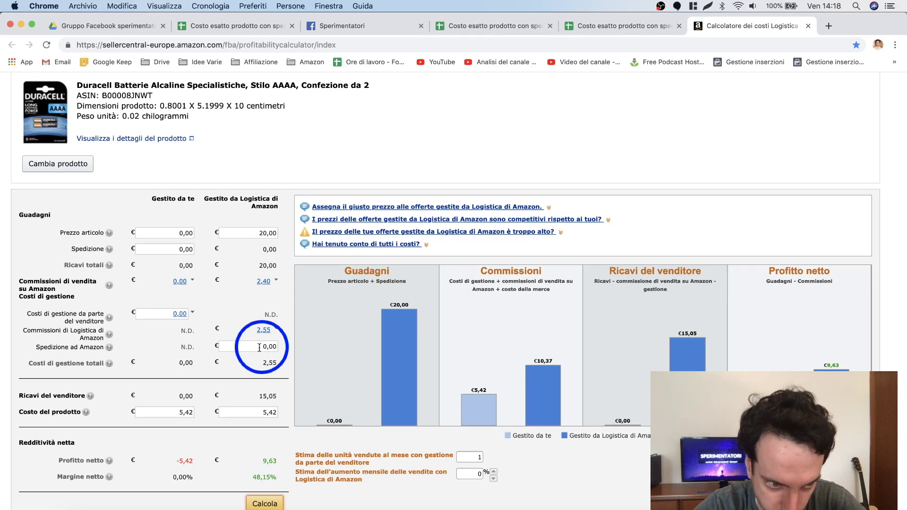
double_click(265, 413)
text(5,42)
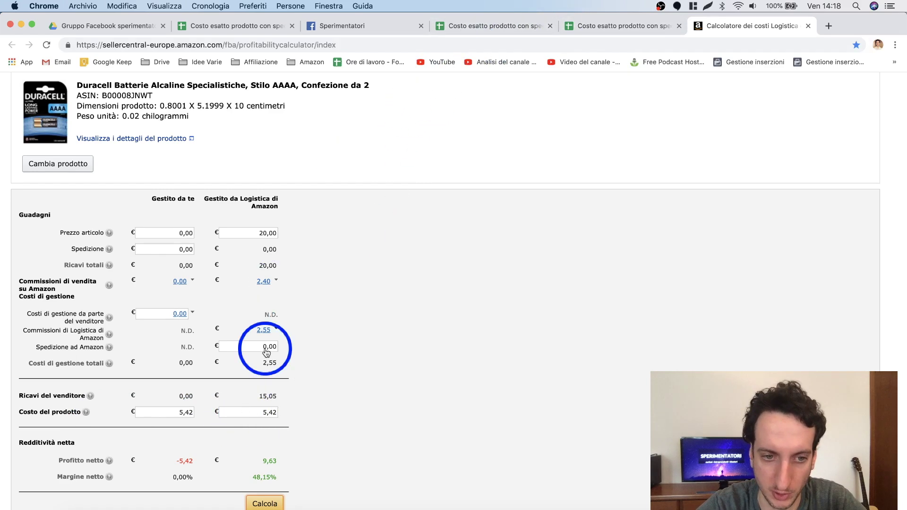
click(270, 503)
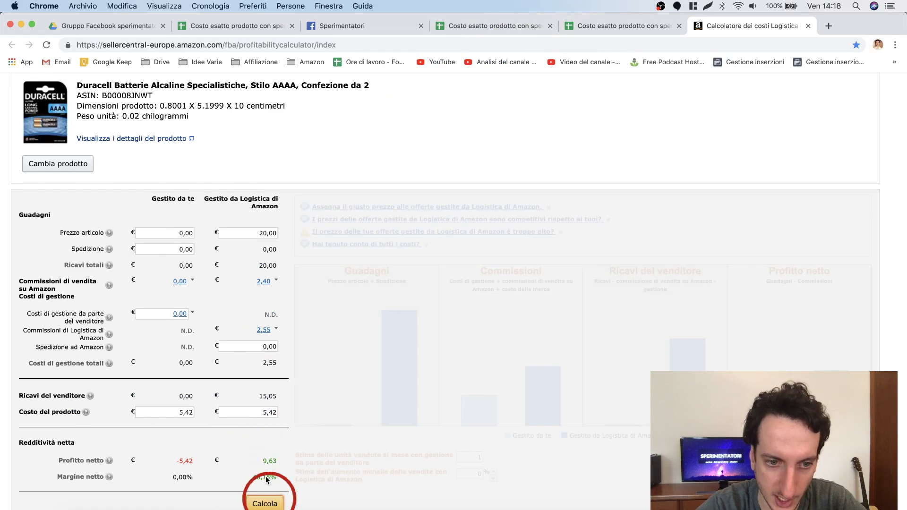
Step: Examine the net profit and net margin of the Amazon-fulfilled offer, checking back against the product cost spreadsheet
scroll(274, 447, down, 2)
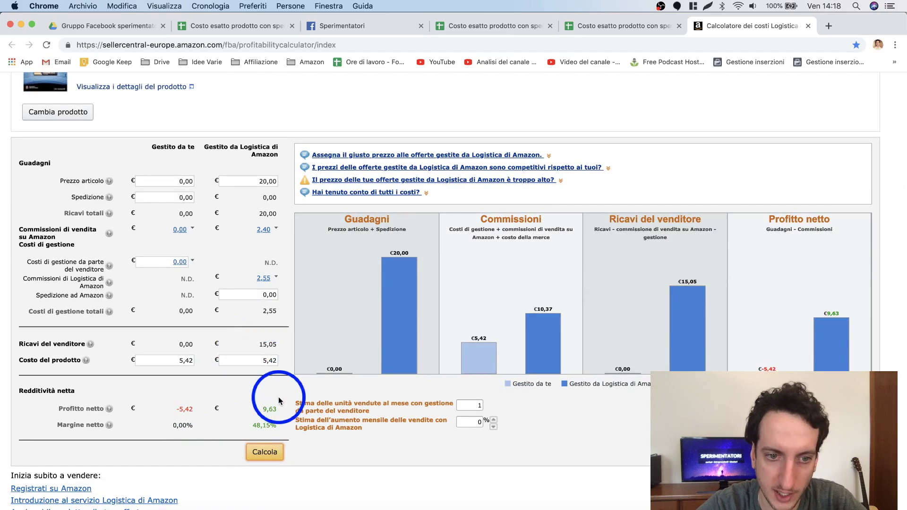
mouse_move(109, 425)
click(245, 420)
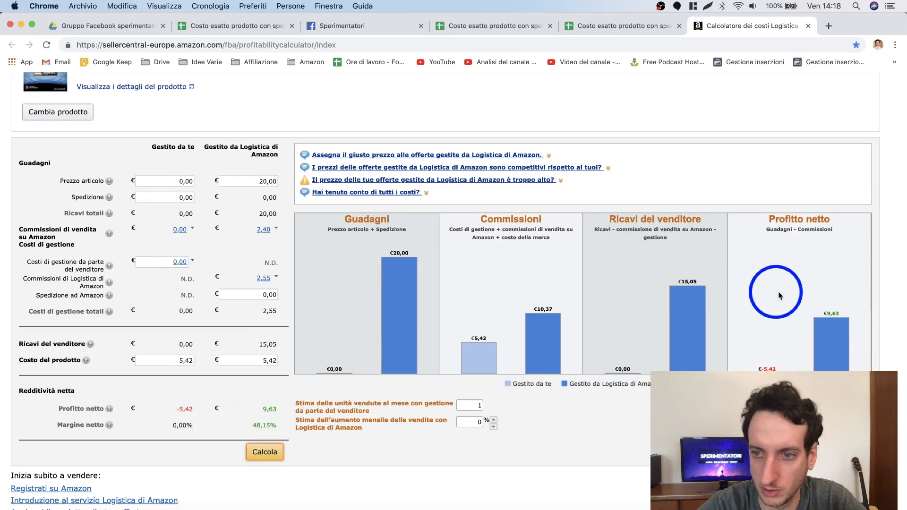
scroll(272, 396, up, 2)
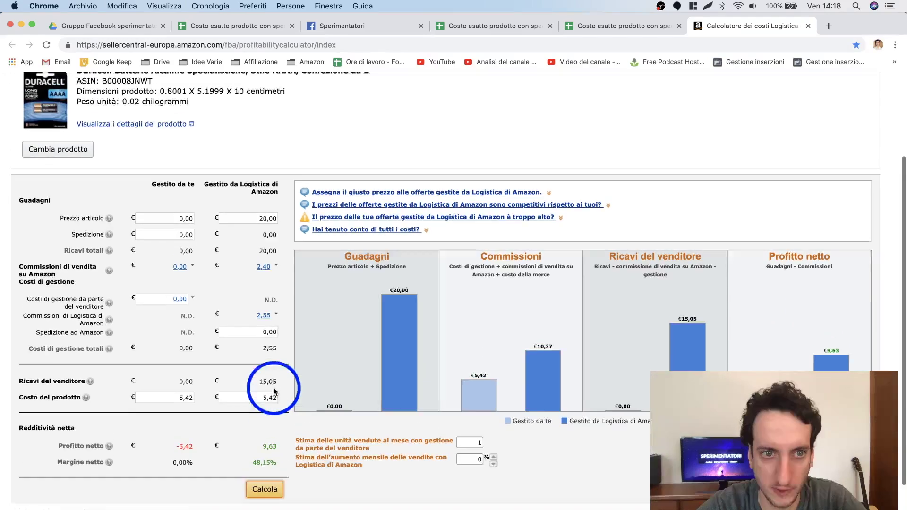
click(499, 26)
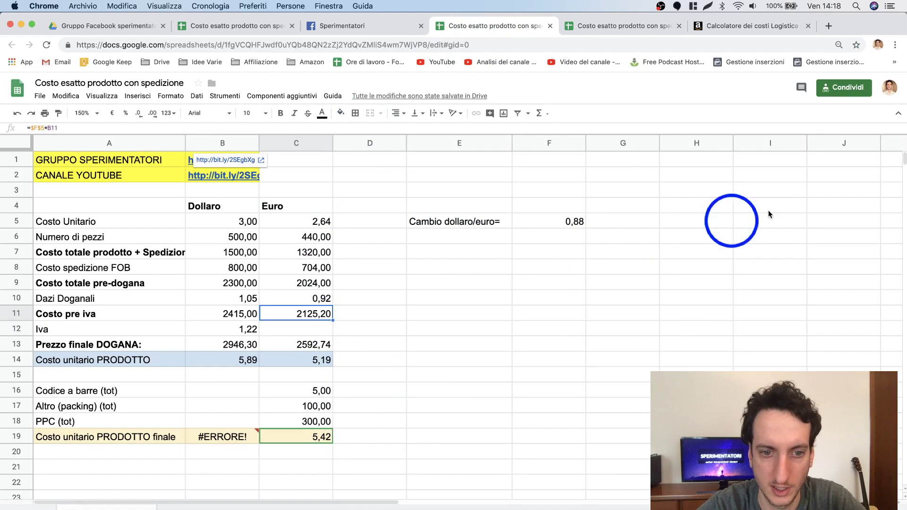
click(773, 27)
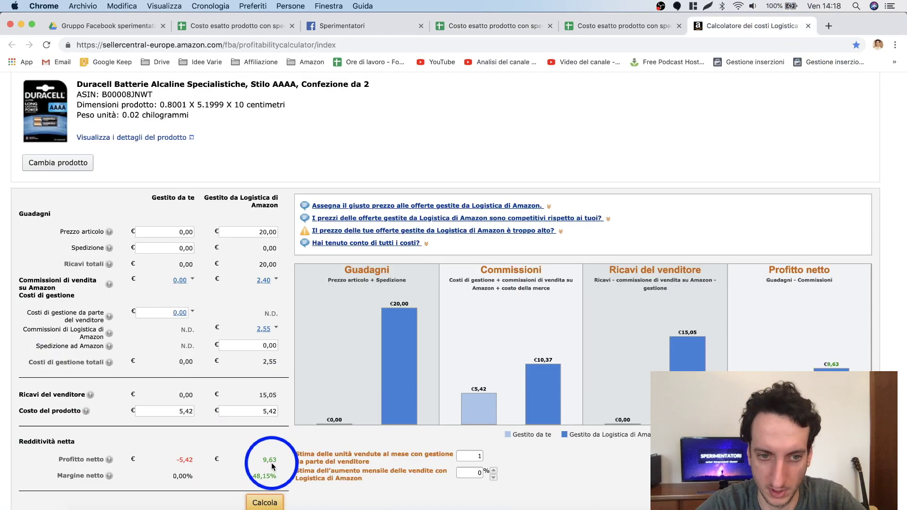
Step: Set the estimated monthly units sold with seller fulfilment to 200 and recalculate the results
scroll(272, 467, down, 2)
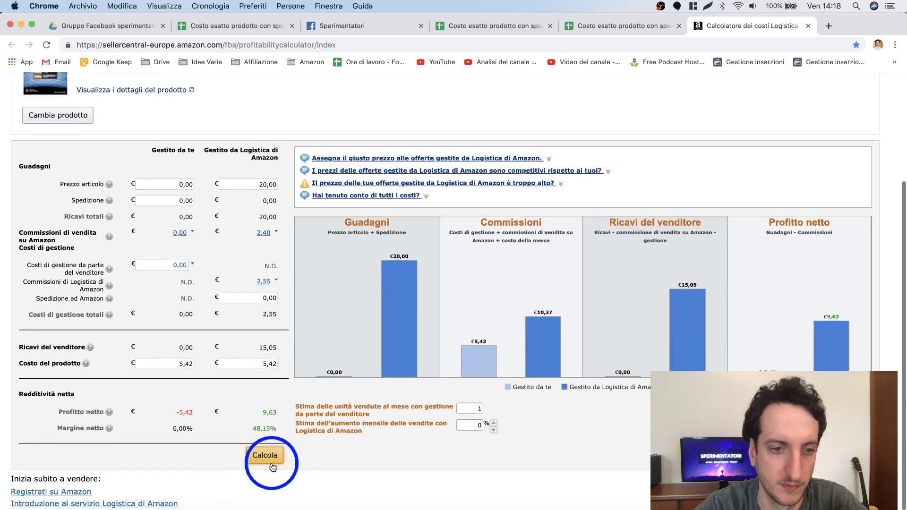
click(477, 408)
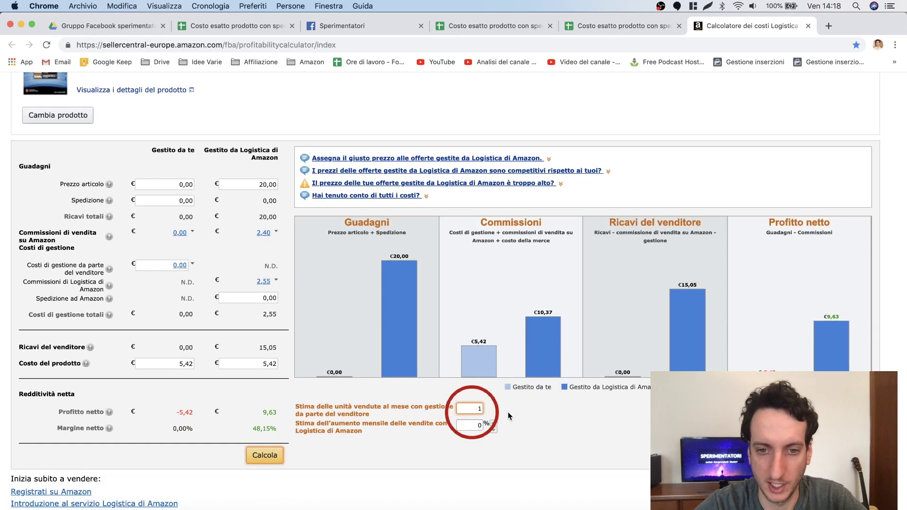
key(BackSpace)
text(200)
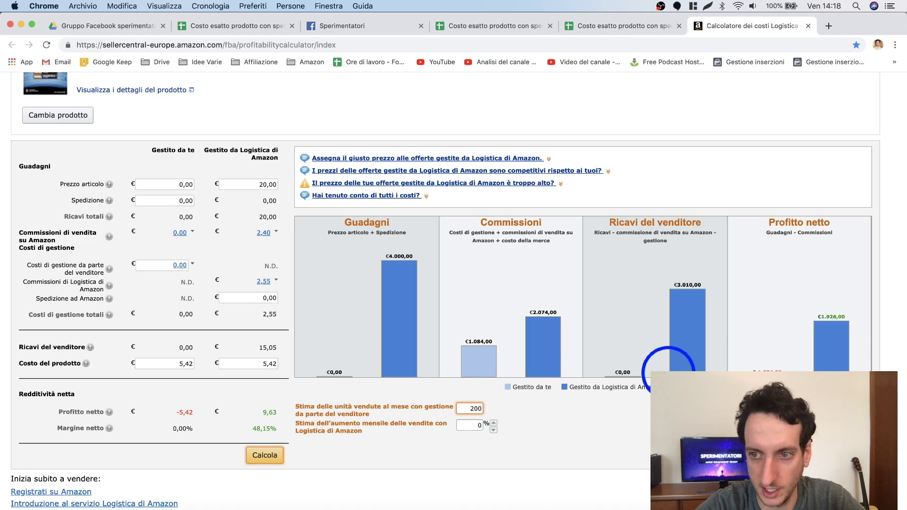
click(262, 455)
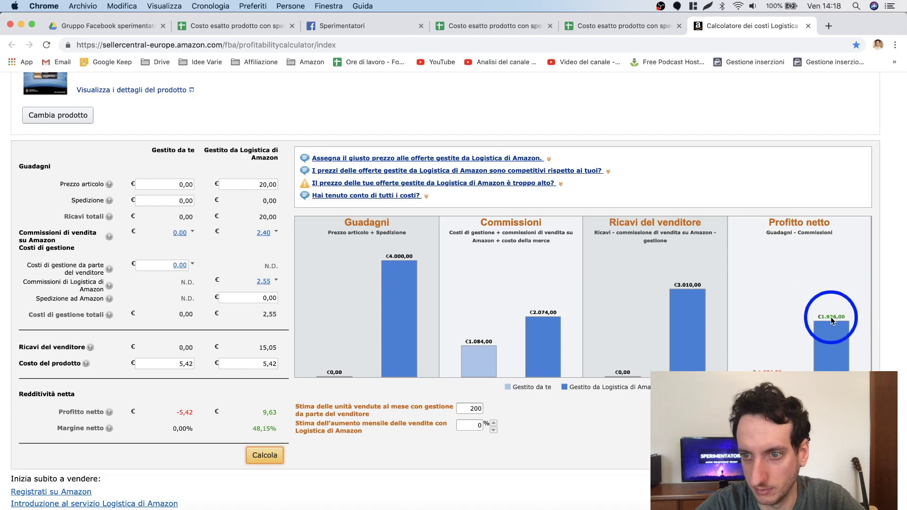
Step: Revisit the product cost spreadsheet and switch to the "Gruppo Facebook sperimentatori" folder in Google Drive
key(super+4)
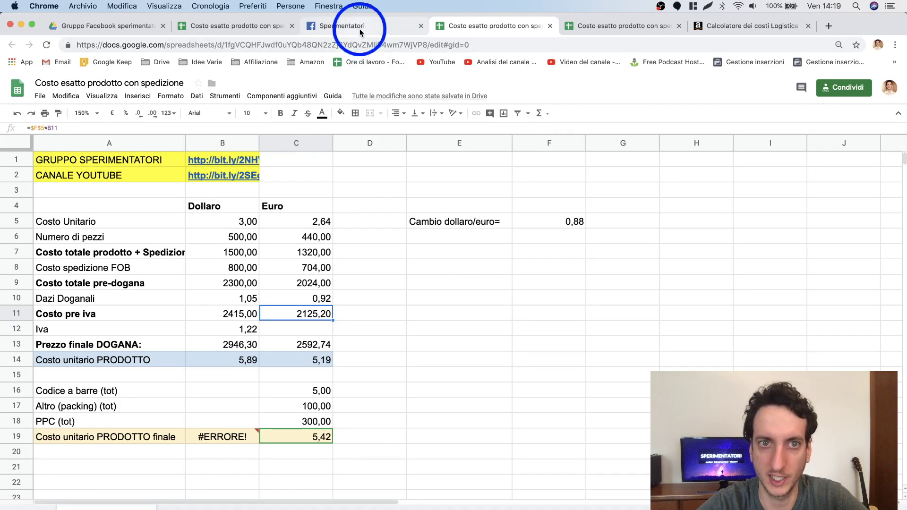
click(255, 26)
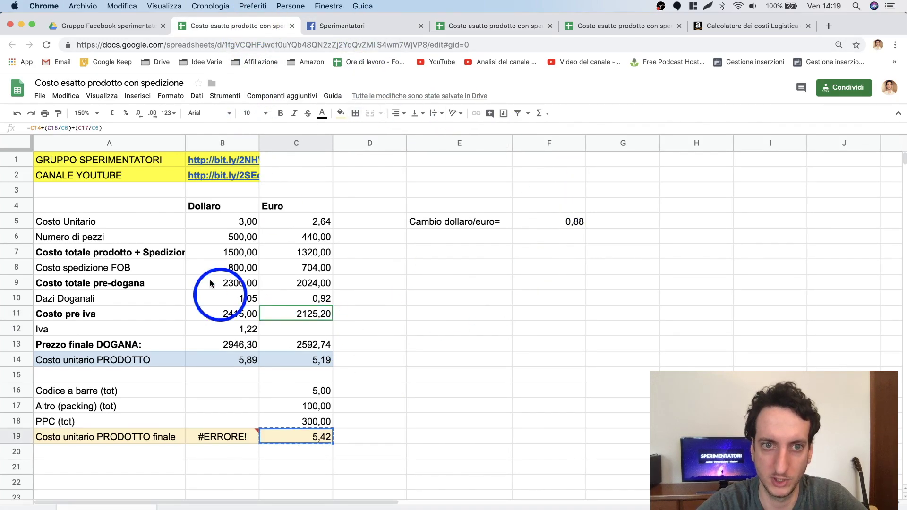
click(138, 28)
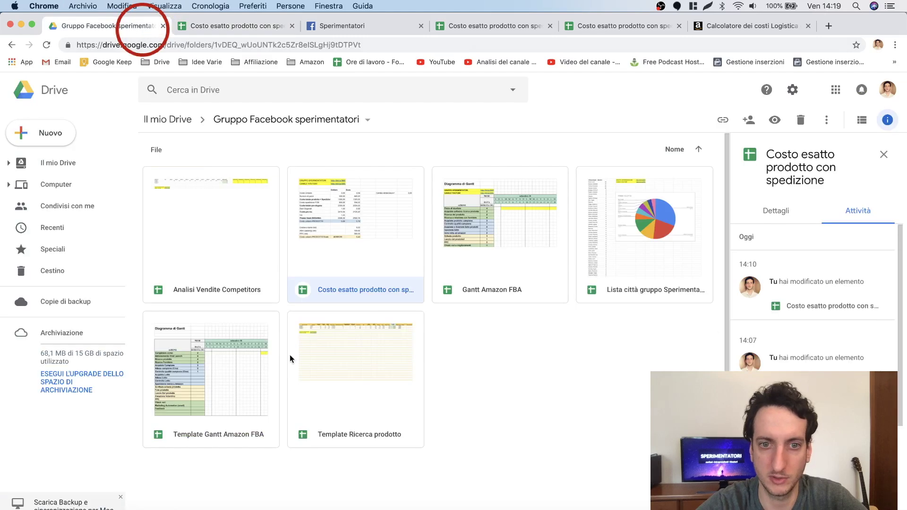